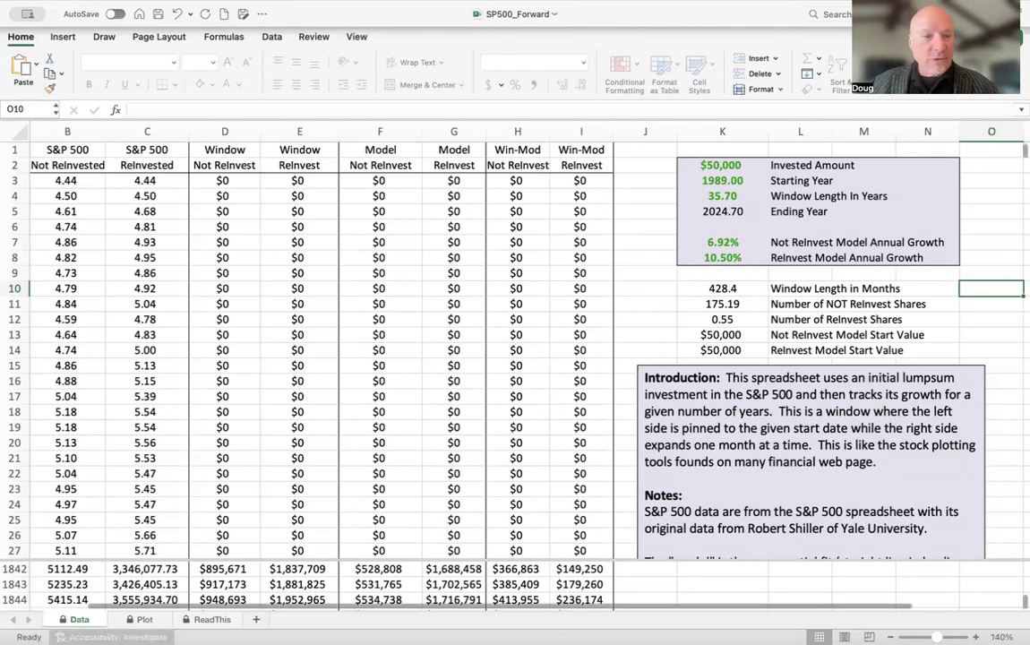
Compare the investment parameters on the Data sheet with the reinvested and not-reinvested growth curves on the Plot sheet
left_click(144, 619)
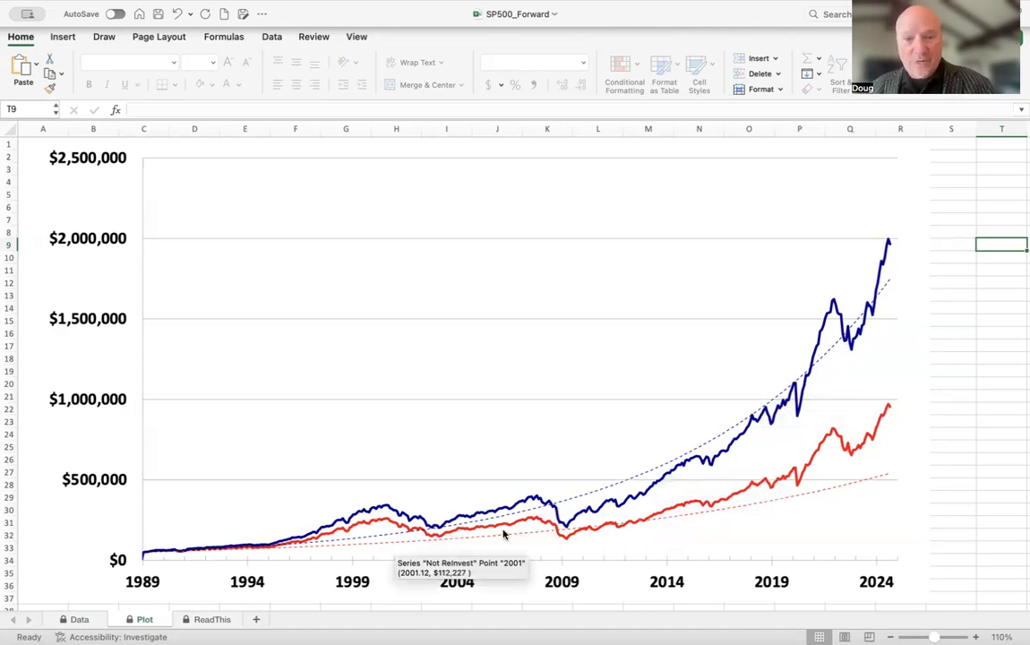
left_click(80, 620)
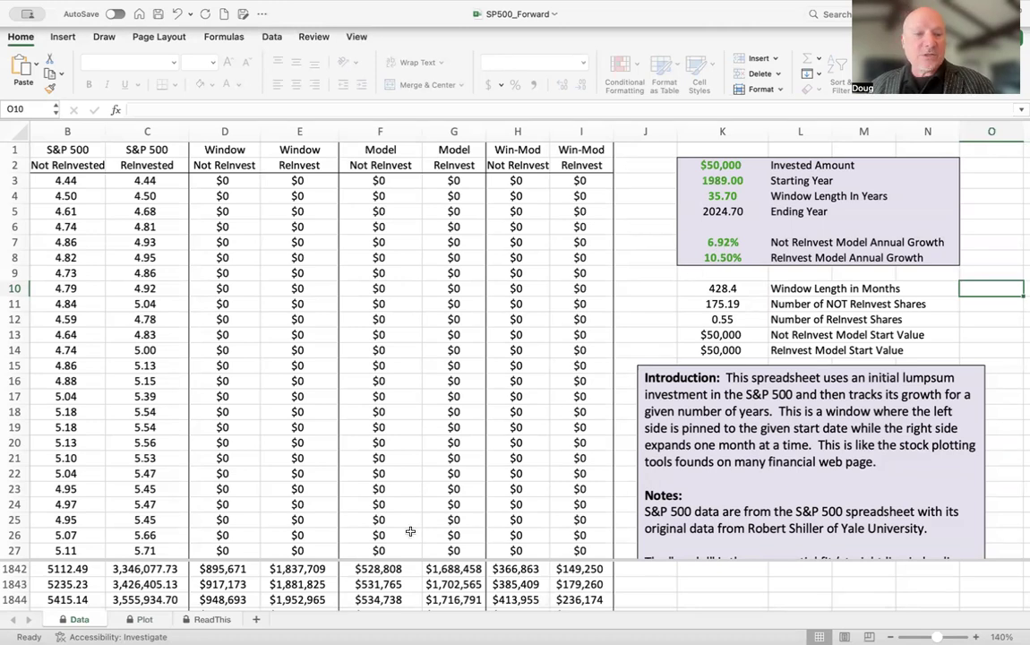
left_click(141, 620)
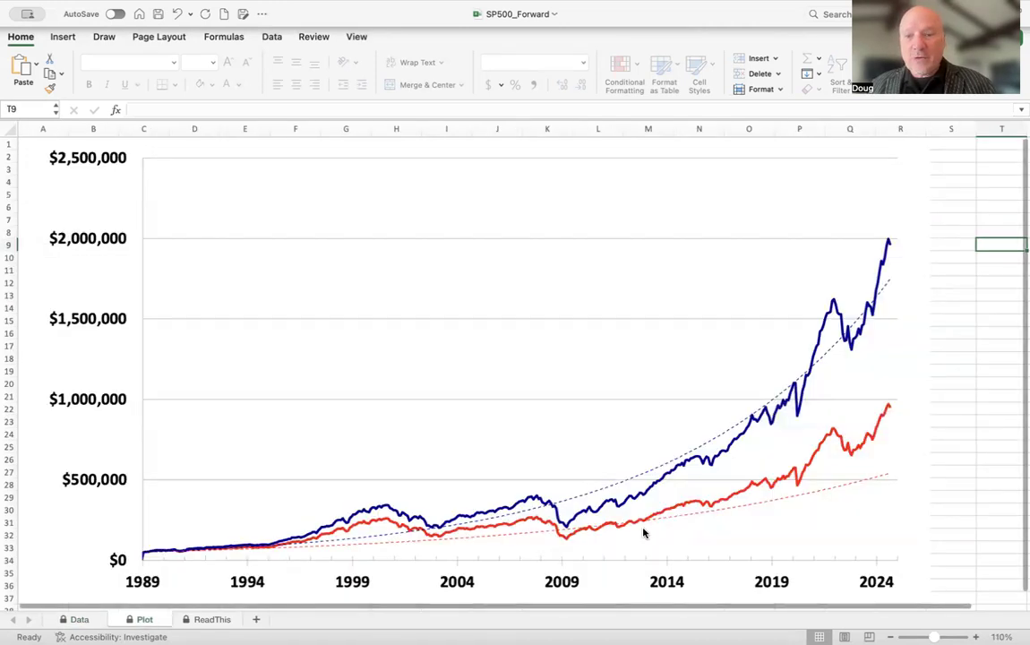
mouse_move(565, 508)
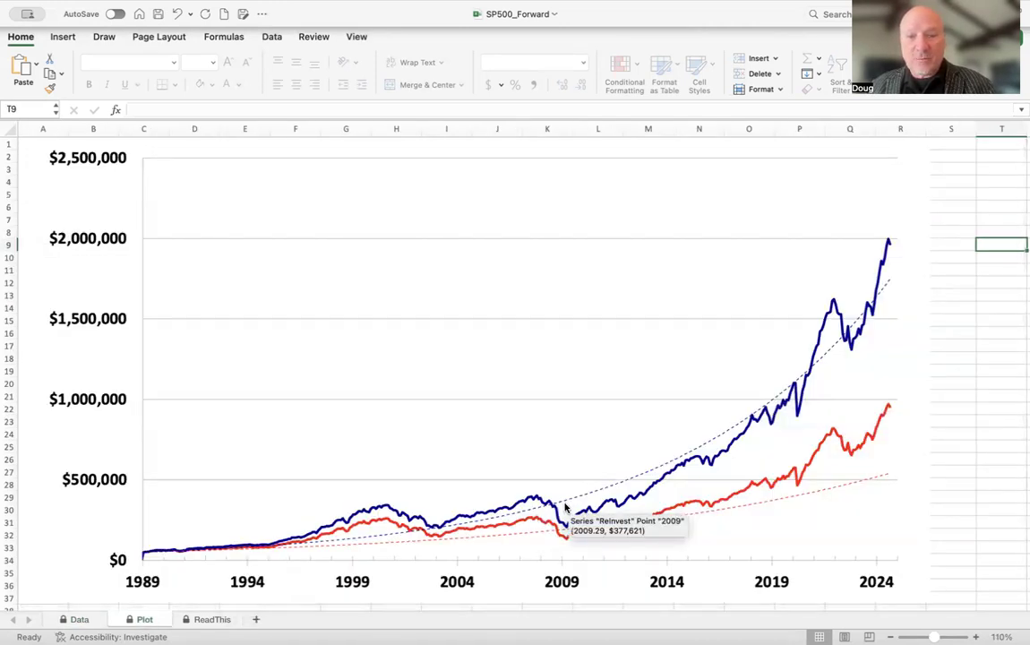
mouse_move(683, 457)
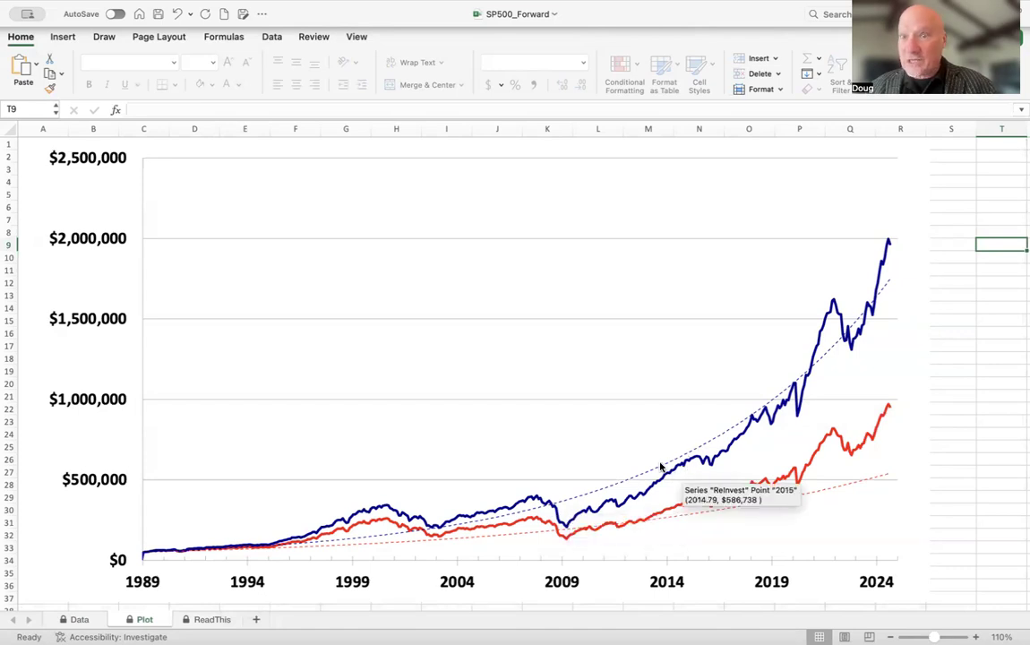
mouse_move(833, 316)
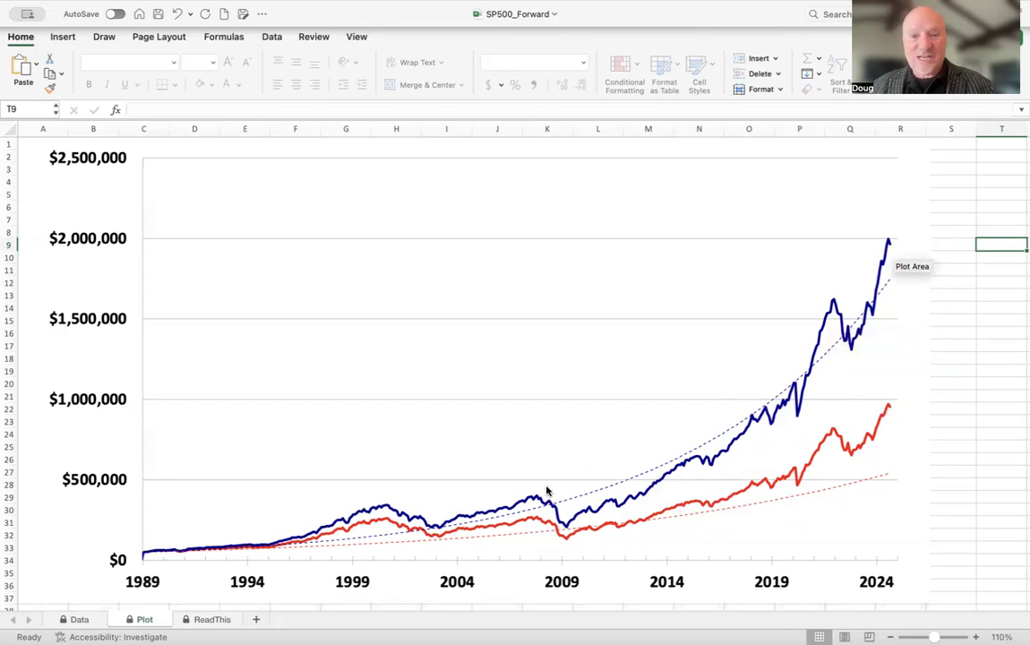
mouse_move(531, 504)
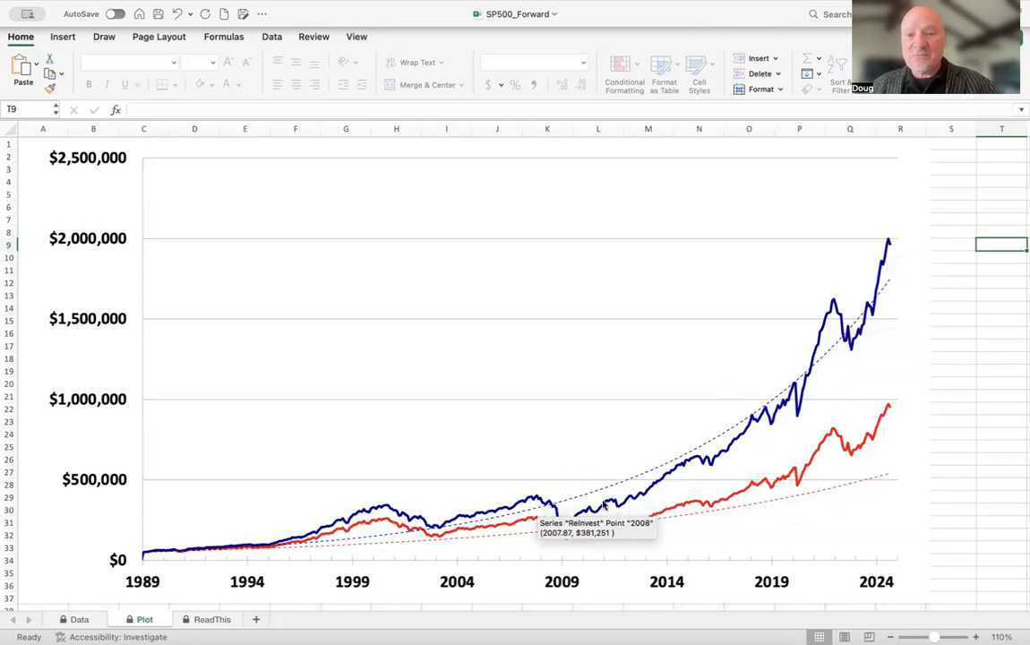
mouse_move(629, 495)
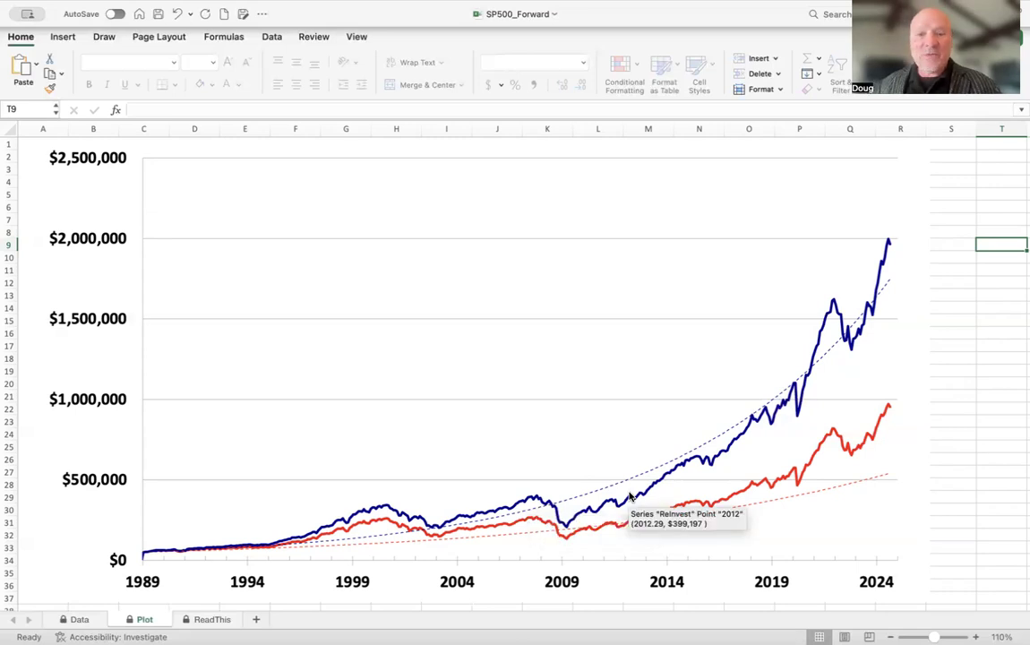
mouse_move(511, 534)
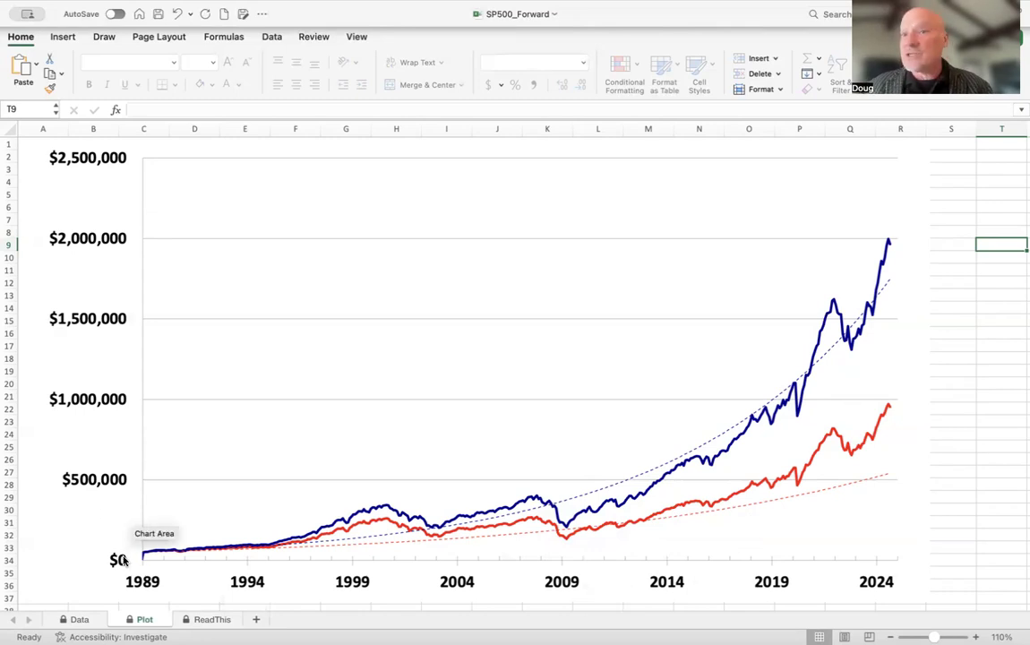
left_click(85, 621)
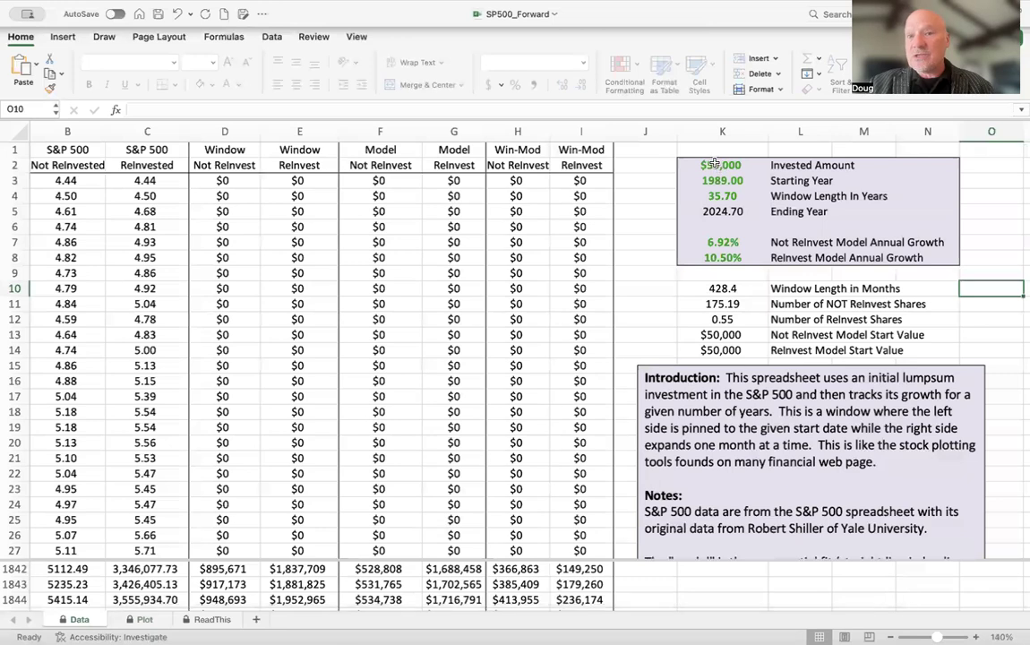
left_click(152, 620)
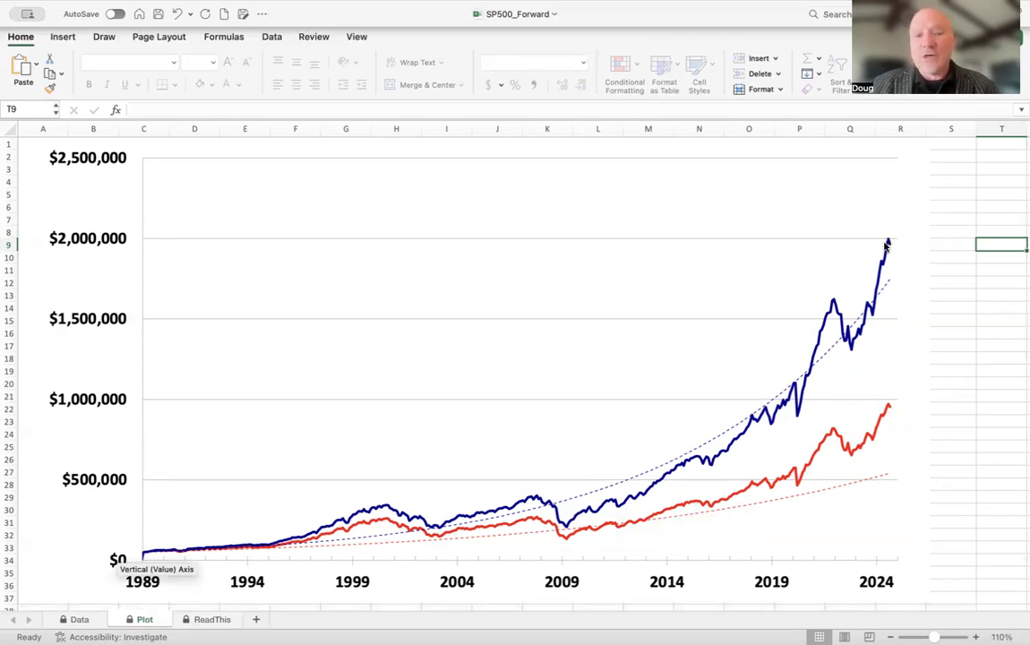
On the Data sheet, set the starting year to 1970 and the window length to 35 years
left_click(79, 620)
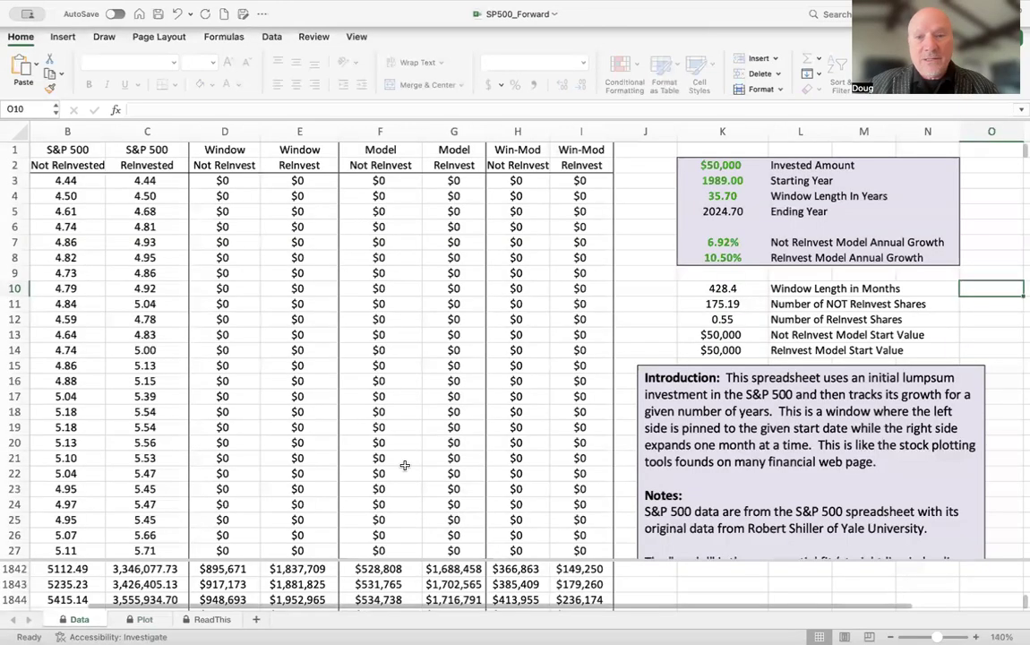
left_click(712, 182)
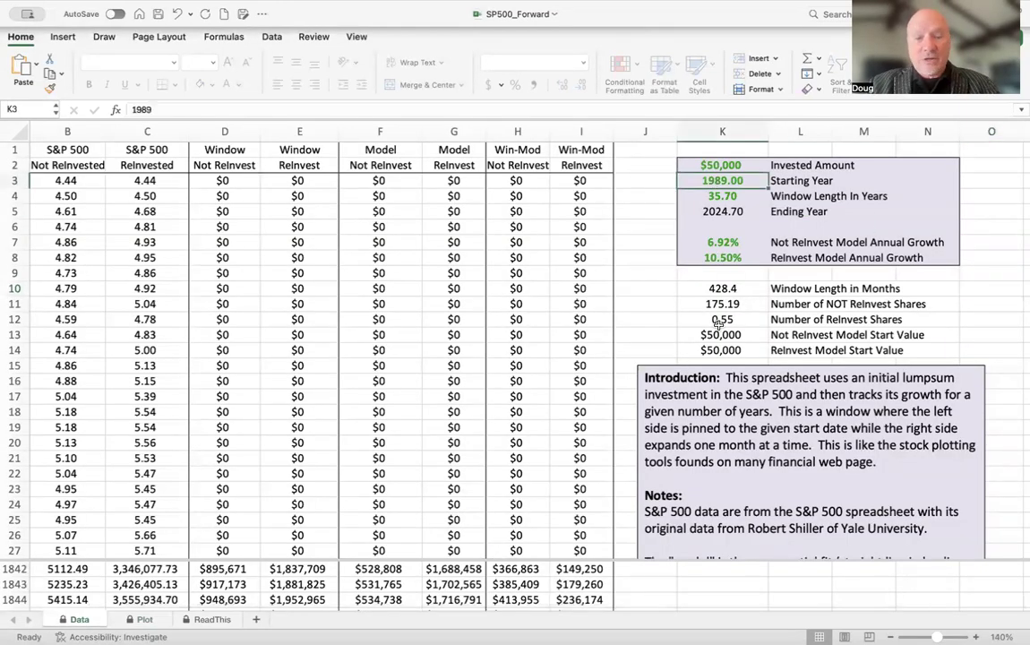
type("1970")
key("Return")
type("35")
key("Return")
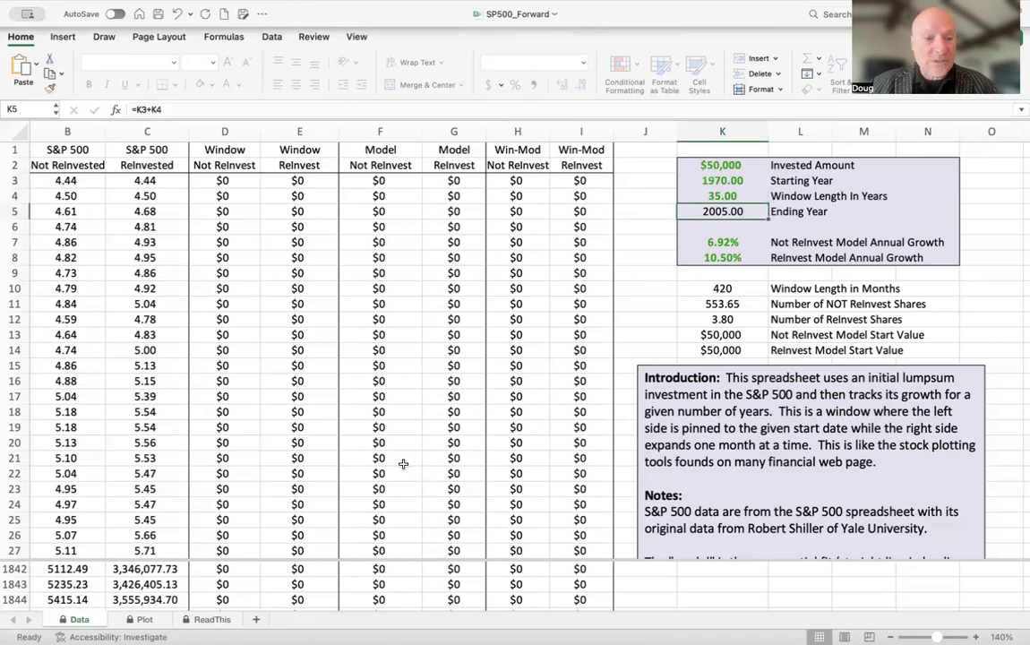
Check the last dates in the S&P 500 data and unprotect the Plot sheet
scroll(173, 582, "down", 1)
scroll(173, 582, "left", 5)
scroll(173, 582, "down", 2)
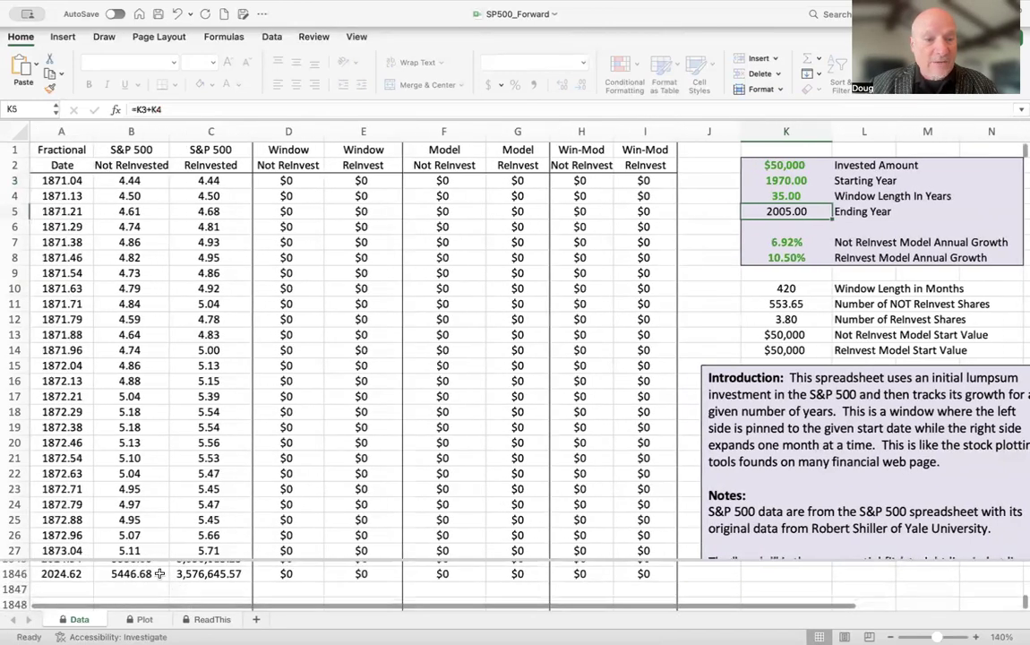
scroll(315, 584, "up", 1)
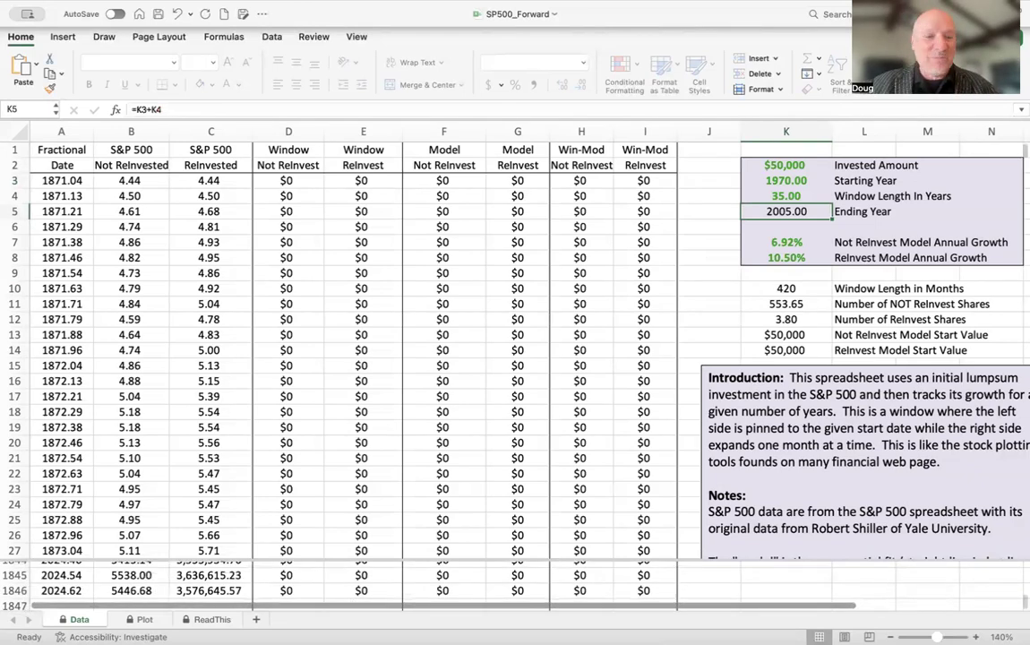
left_click(145, 619)
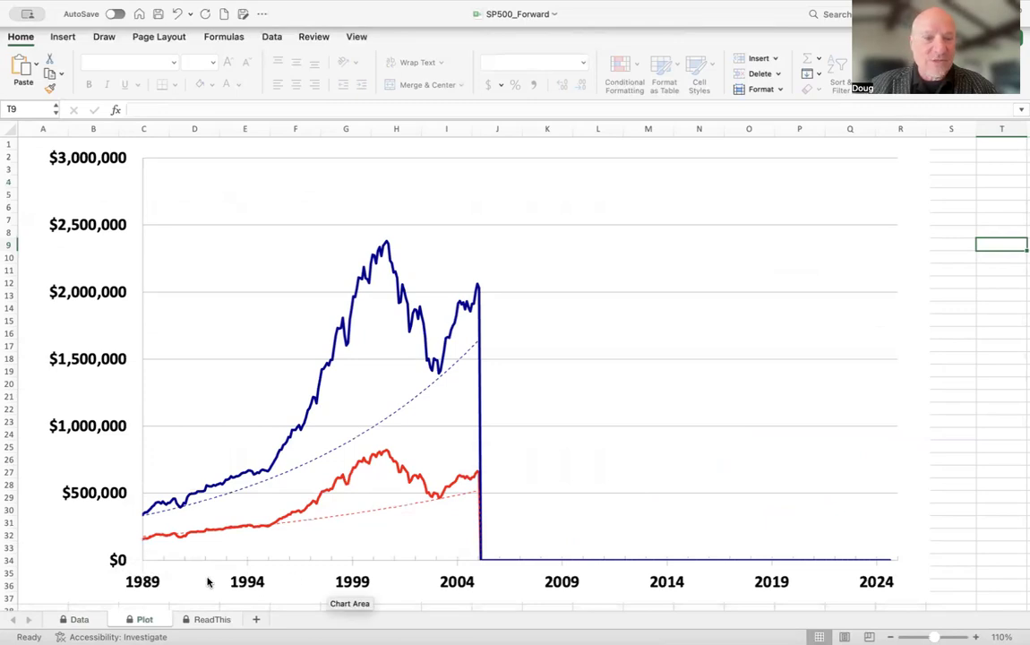
right_click(149, 619)
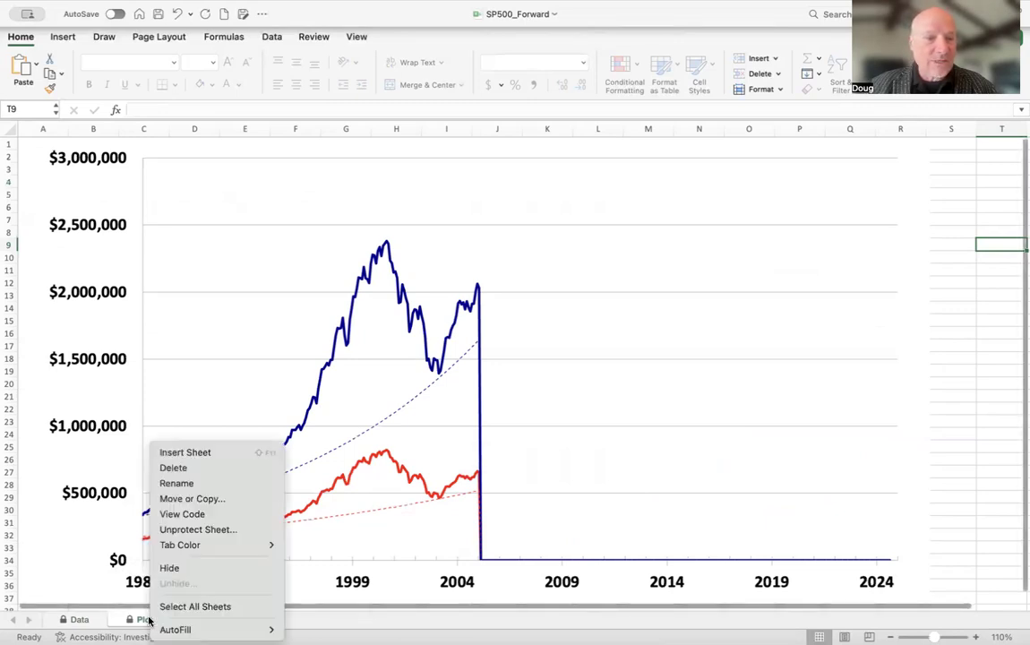
left_click(187, 528)
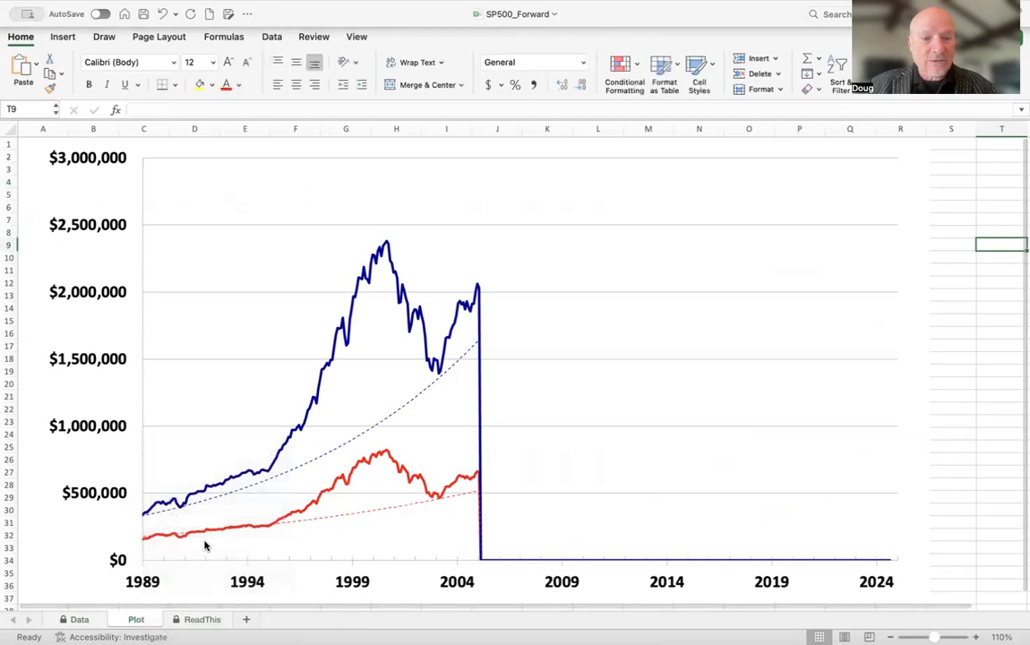
Set the chart's horizontal axis bounds to a minimum of 1970 and a maximum of 2005
double_click(248, 581)
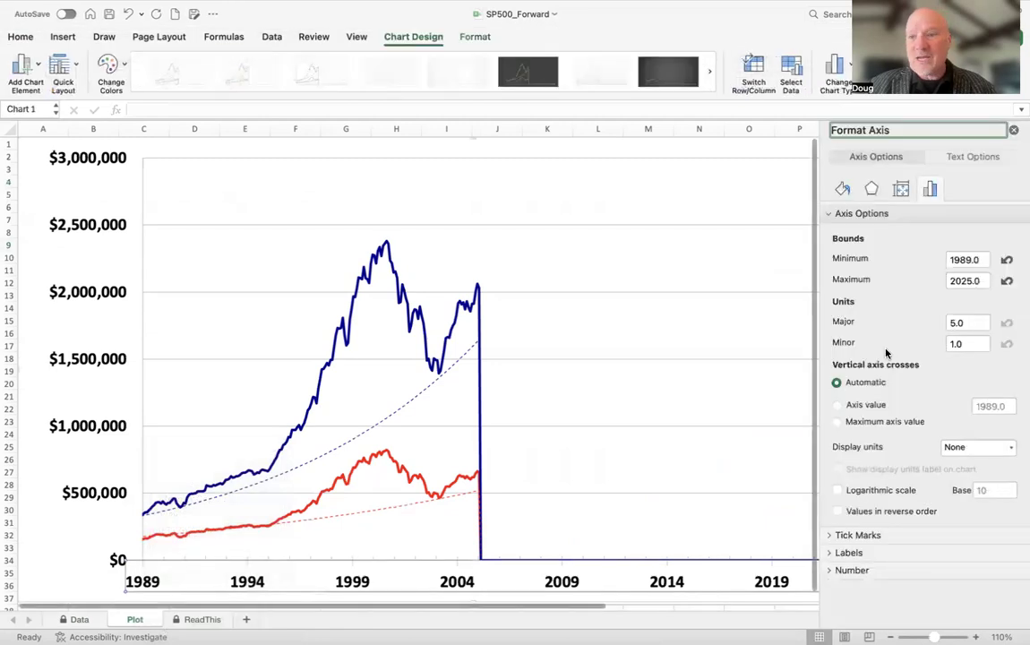
left_click(955, 259)
type("19")
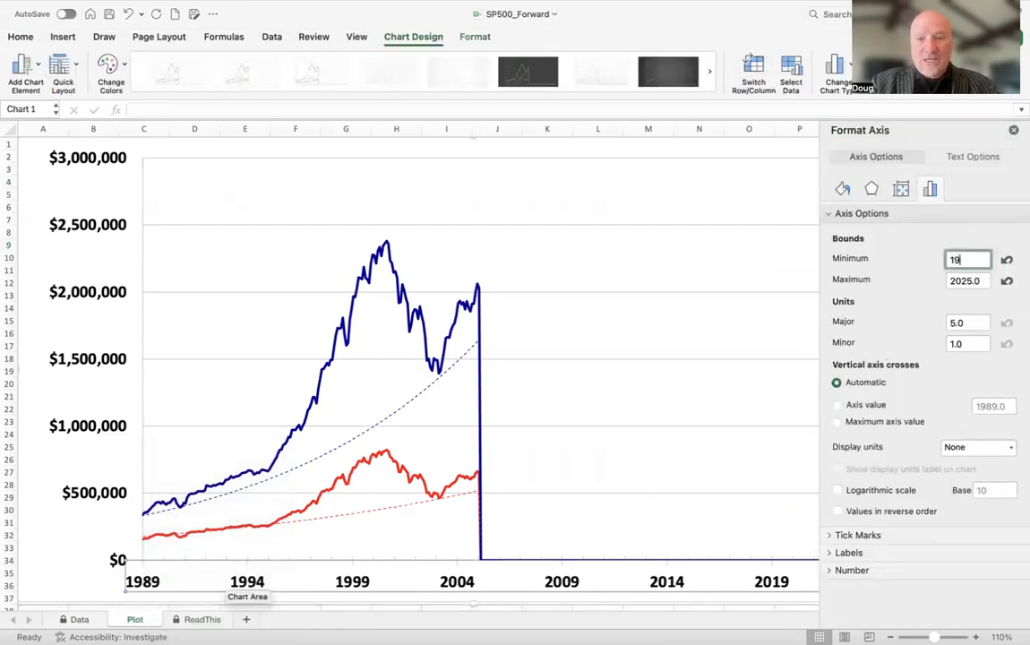
type("70")
key("Return")
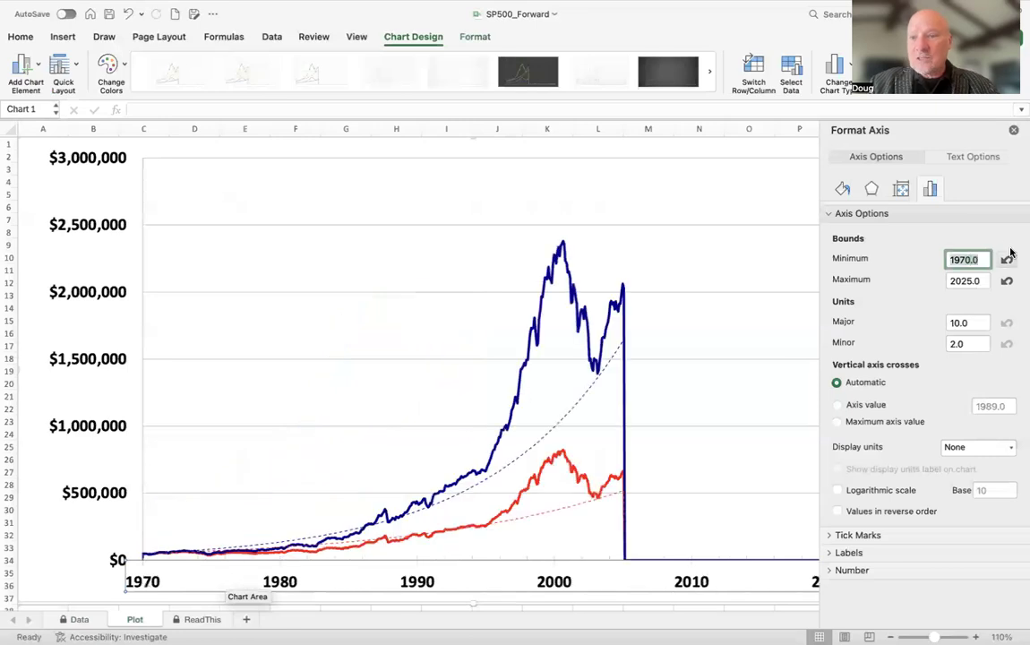
left_click(962, 281)
type("2")
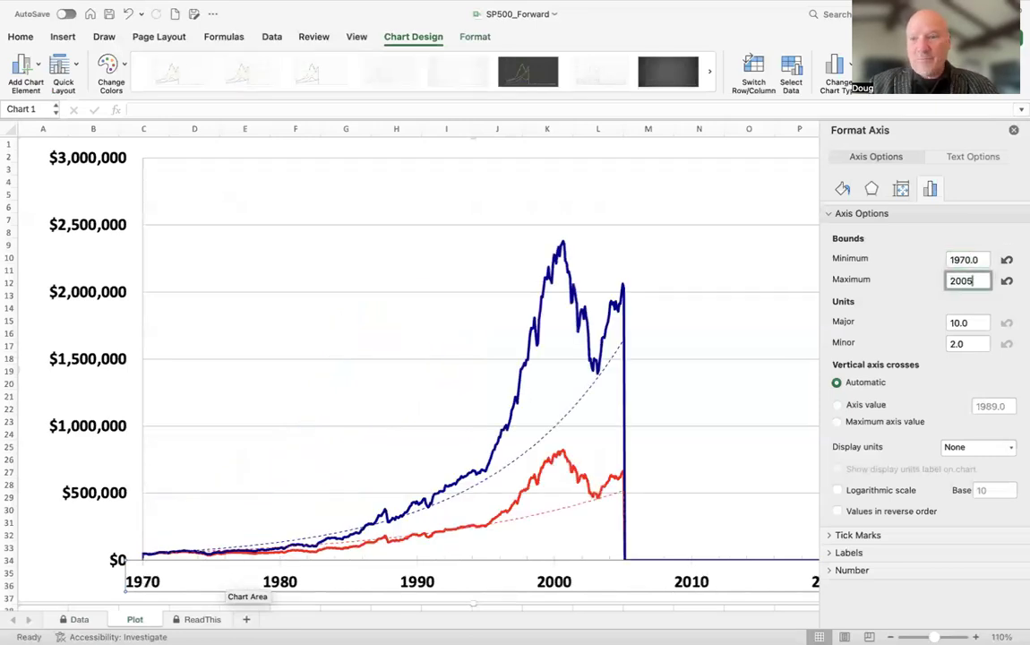
type("005")
key("Return")
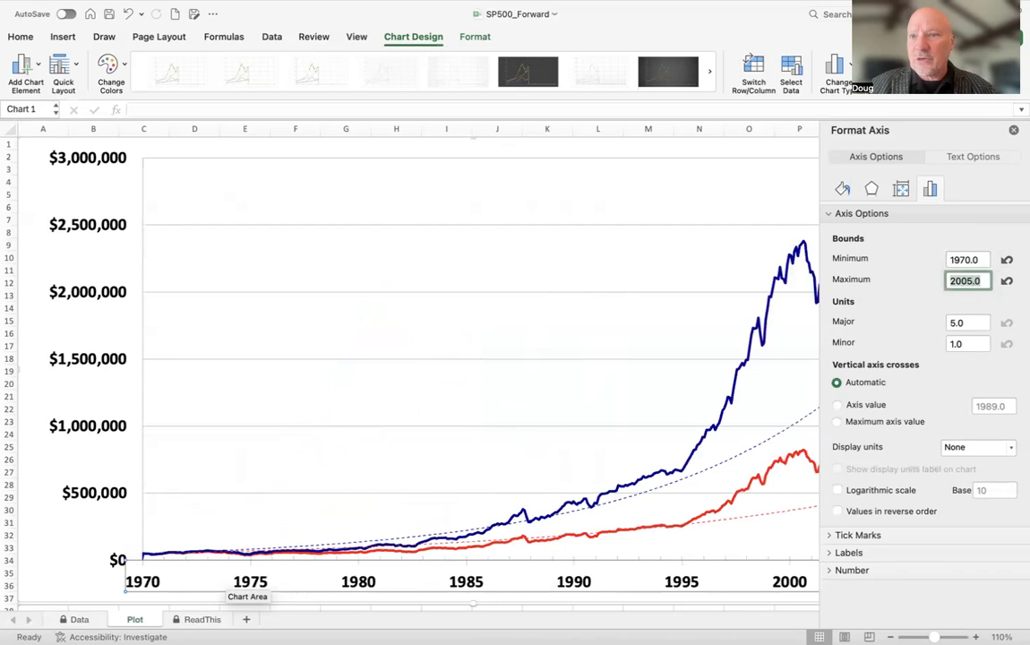
left_click(1014, 130)
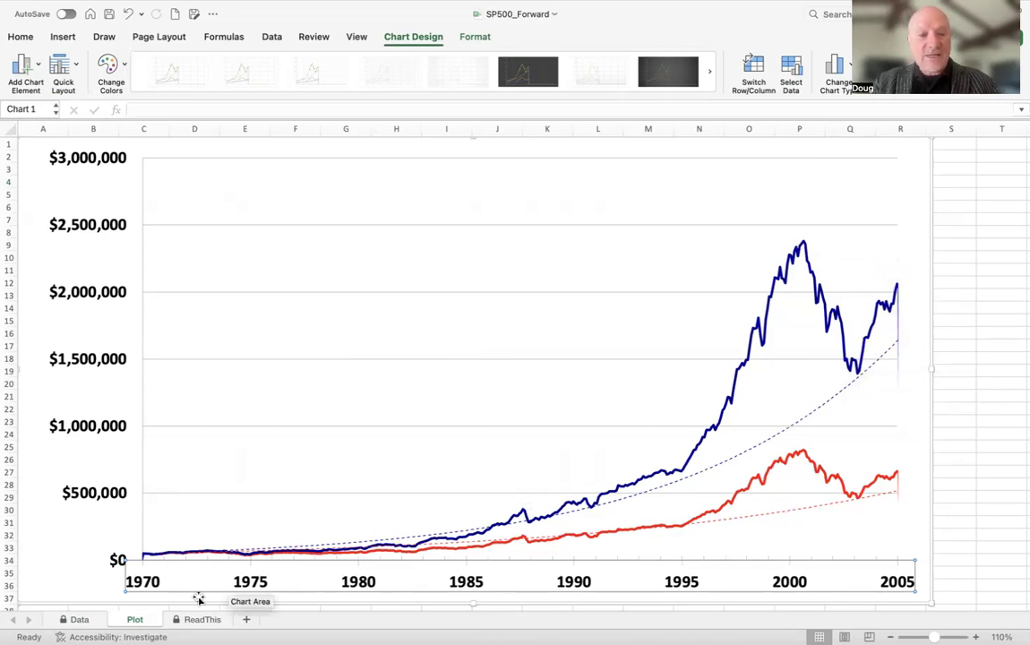
Set the starting year on the Data sheet to 1975
left_click(78, 619)
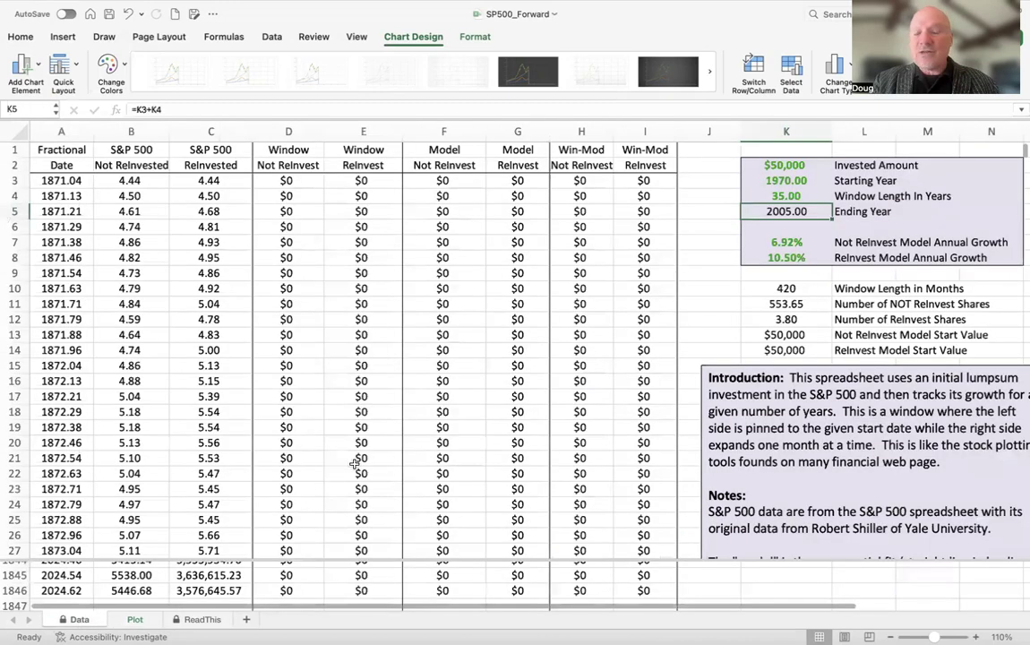
left_click(780, 180)
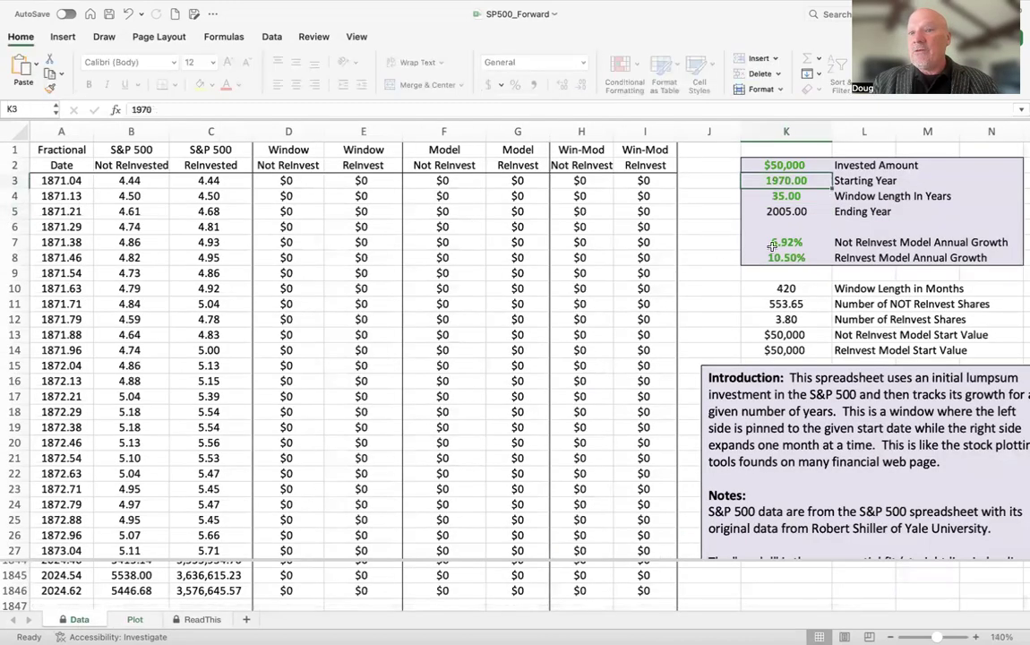
type("1975")
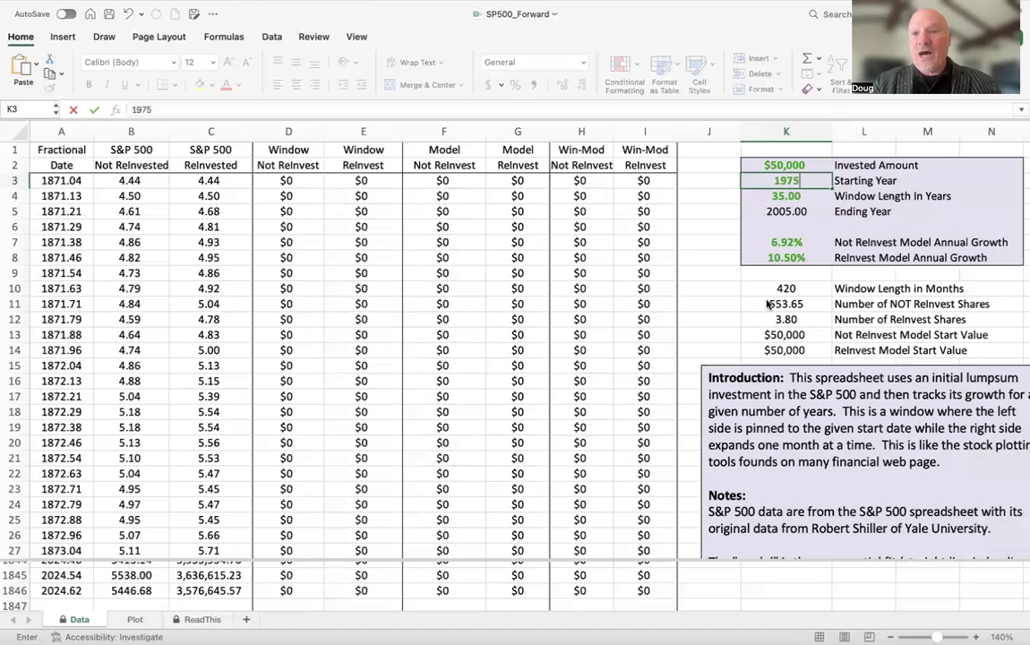
key("Return")
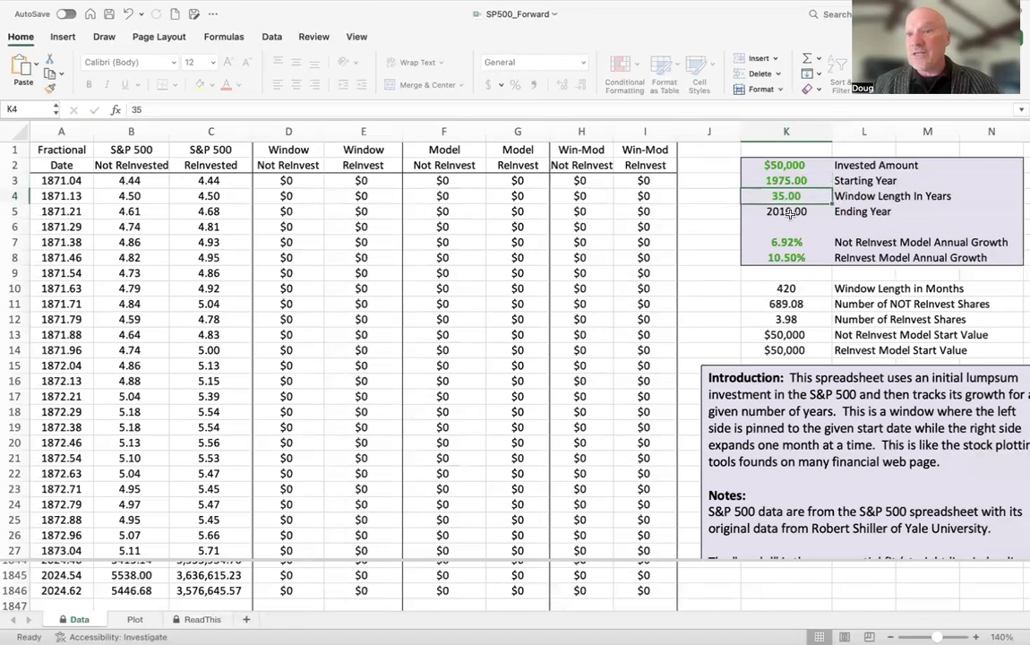
Set the Plot chart's horizontal axis bounds to a minimum of 1975 and a maximum of 2010
left_click(135, 619)
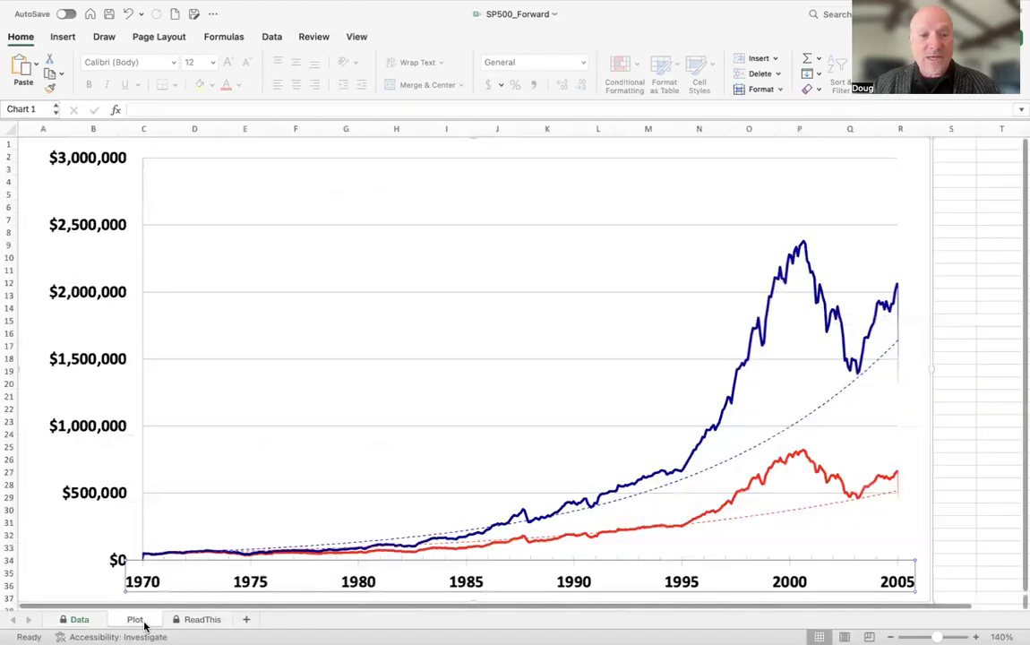
left_click(515, 578)
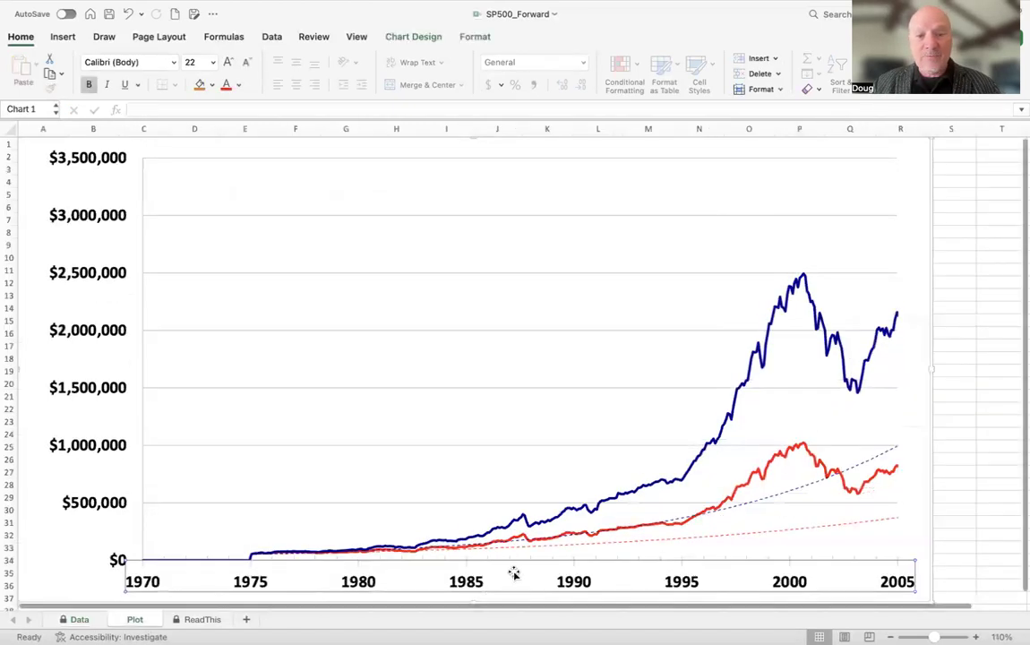
double_click(464, 582)
left_click(963, 259)
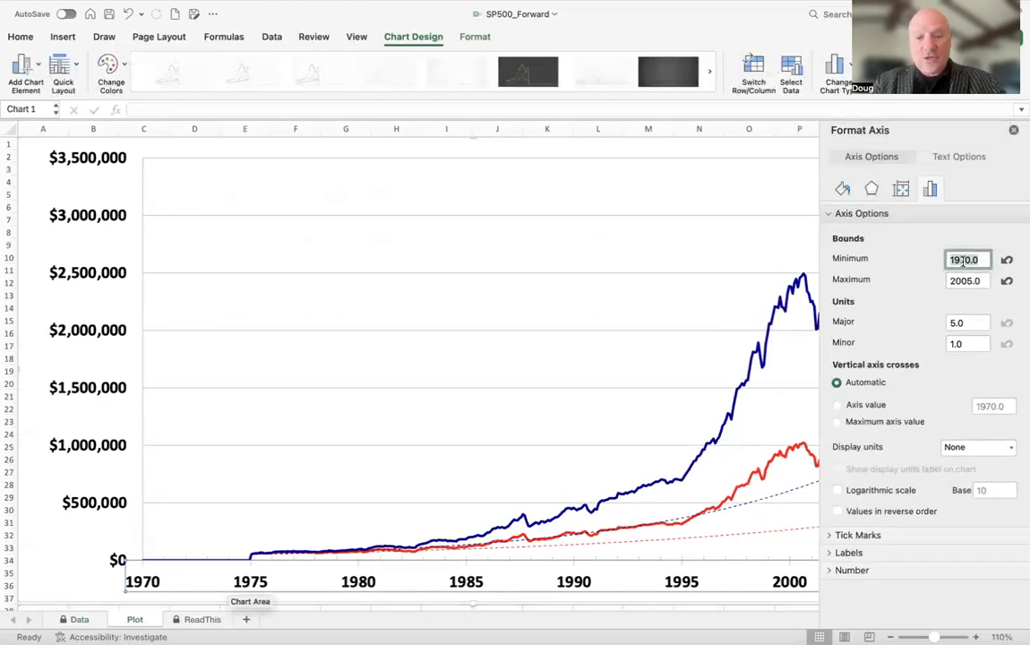
type("1975")
key("Return")
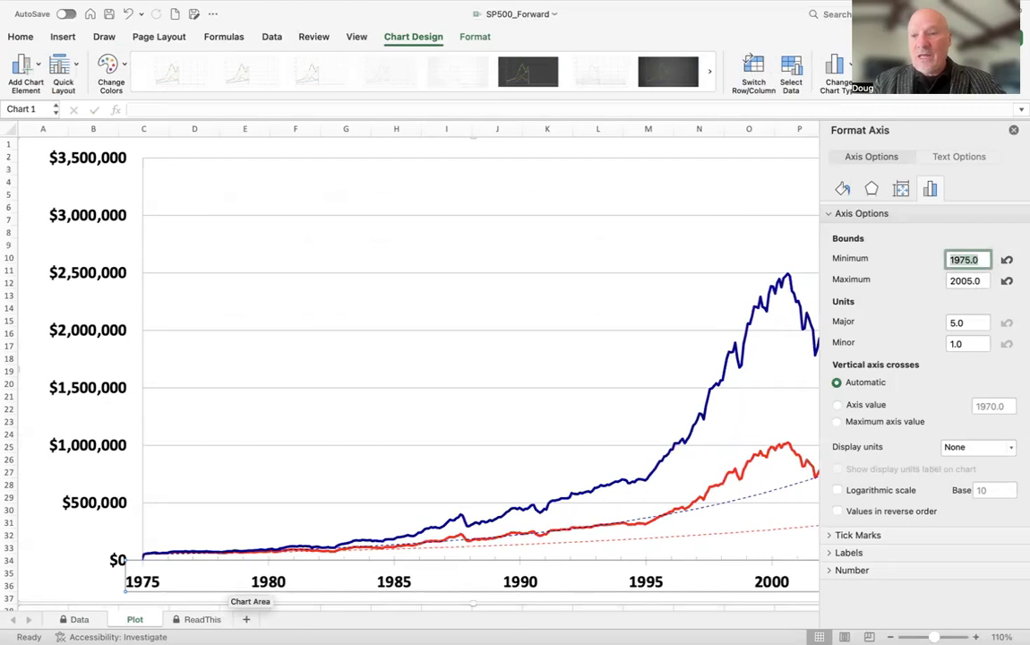
left_click(949, 281)
type("2010")
key("Return")
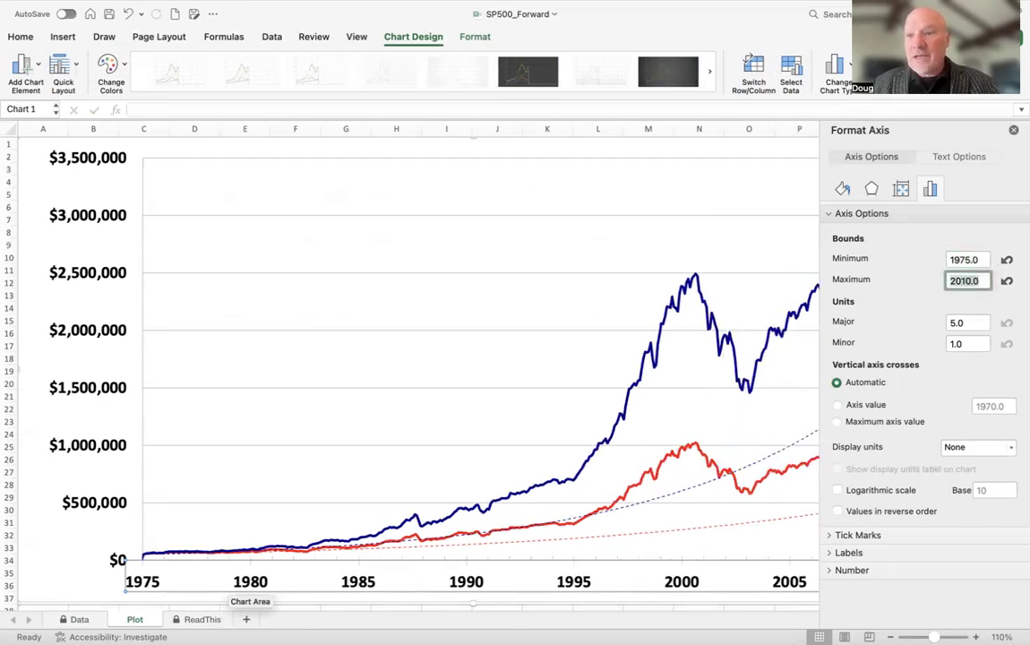
left_click(1014, 131)
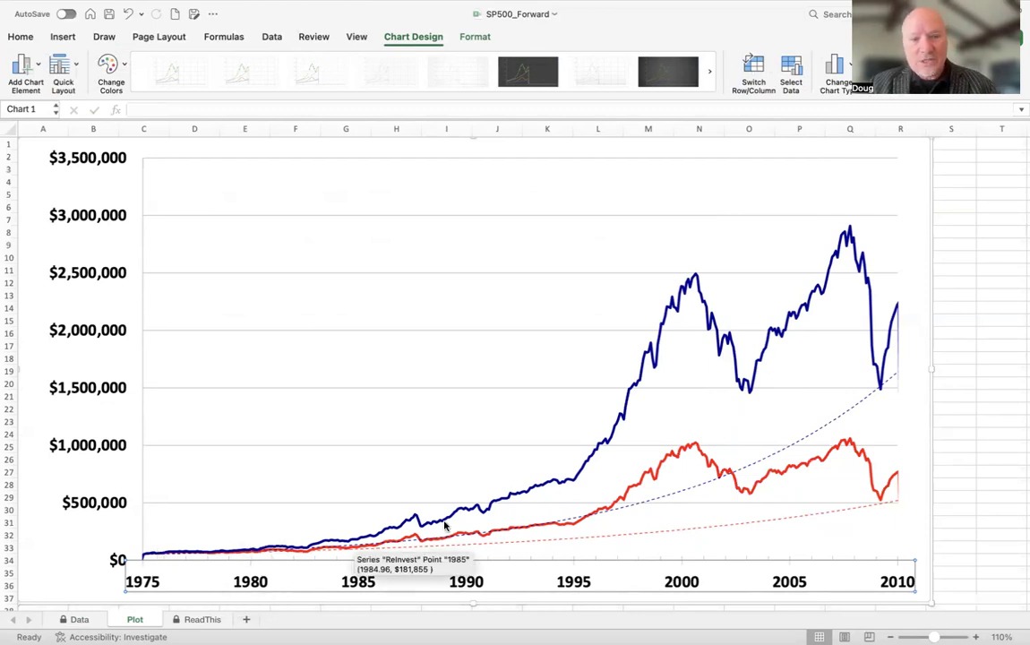
Examine the peaks and crashes of the reinvested curve on the 1975–2010 Plot chart, and check the window inputs on the Data sheet
mouse_move(693, 281)
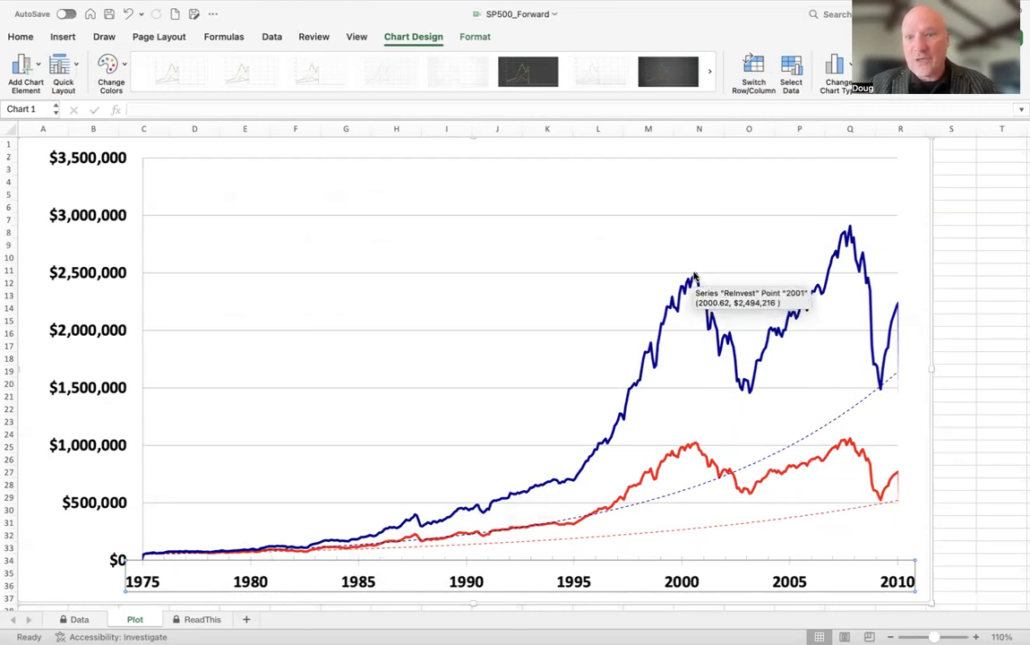
mouse_move(745, 385)
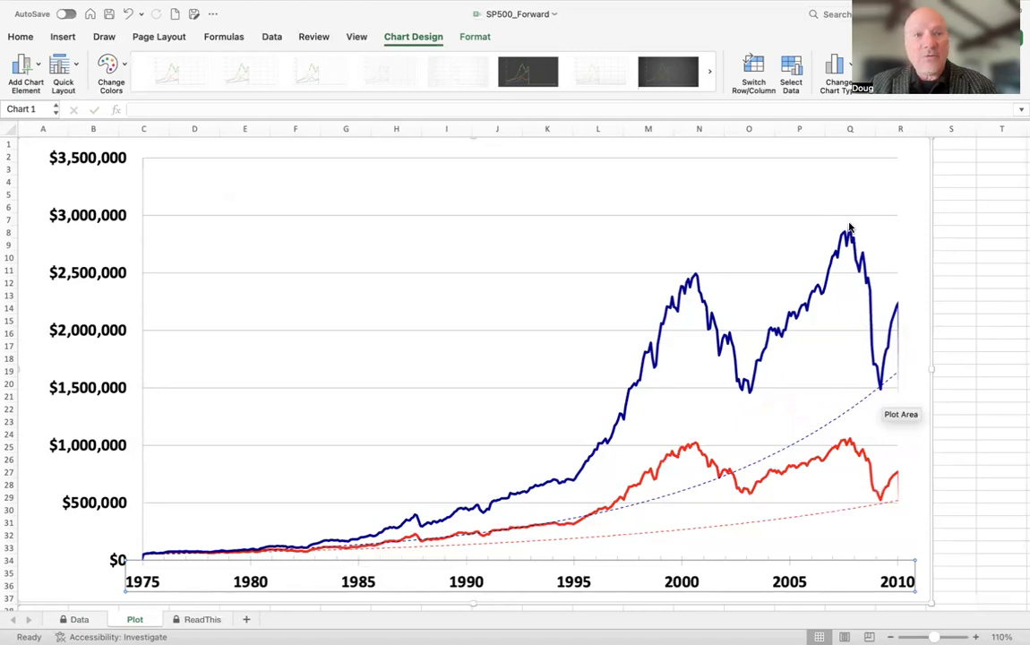
mouse_move(850, 227)
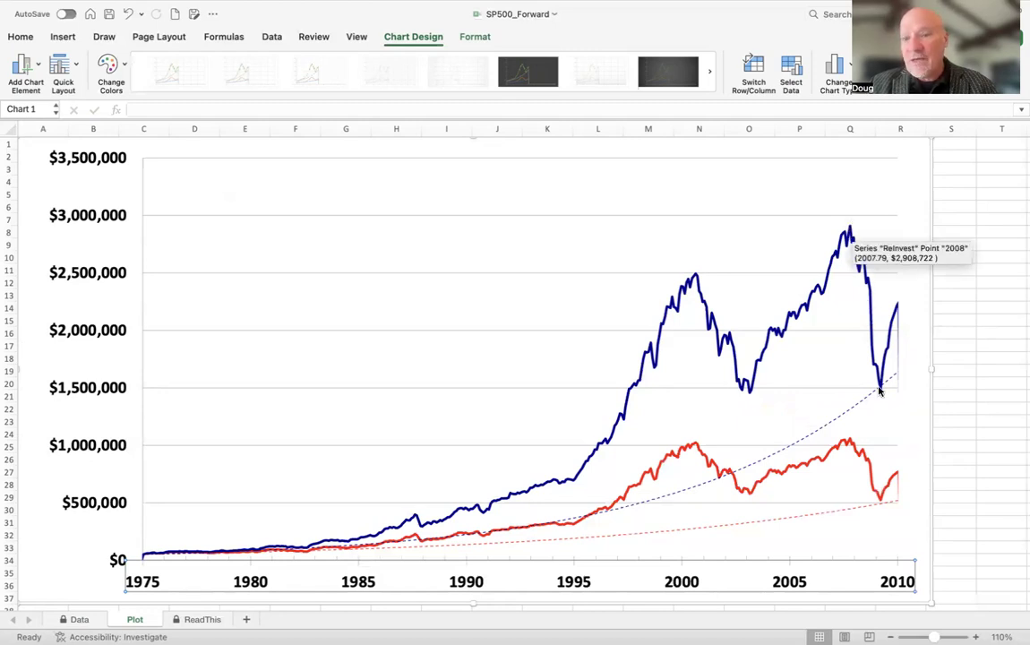
mouse_move(880, 391)
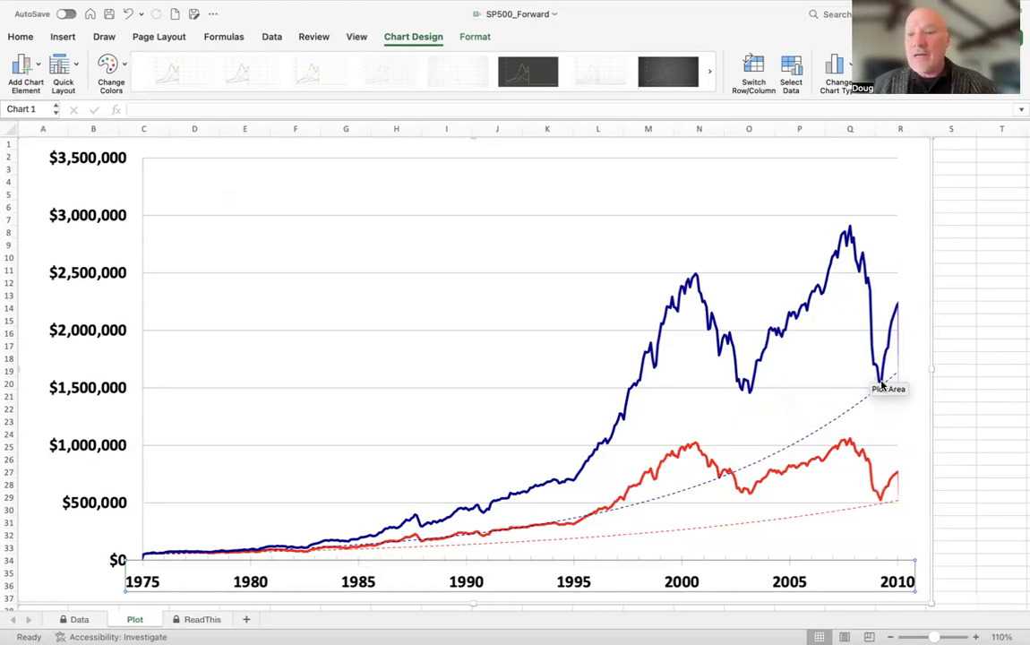
mouse_move(884, 361)
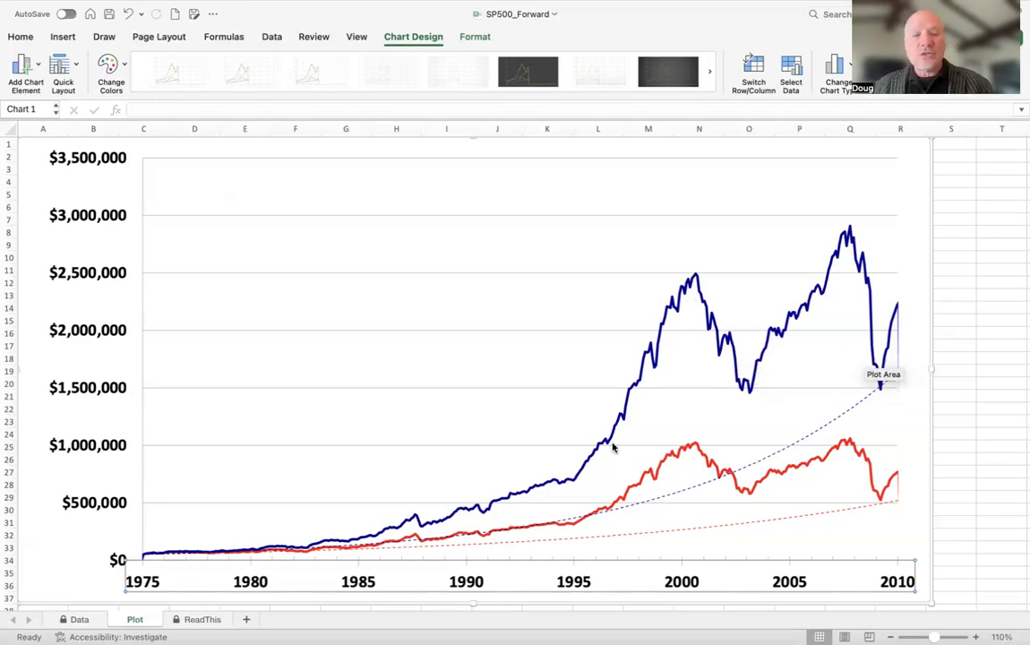
left_click(78, 619)
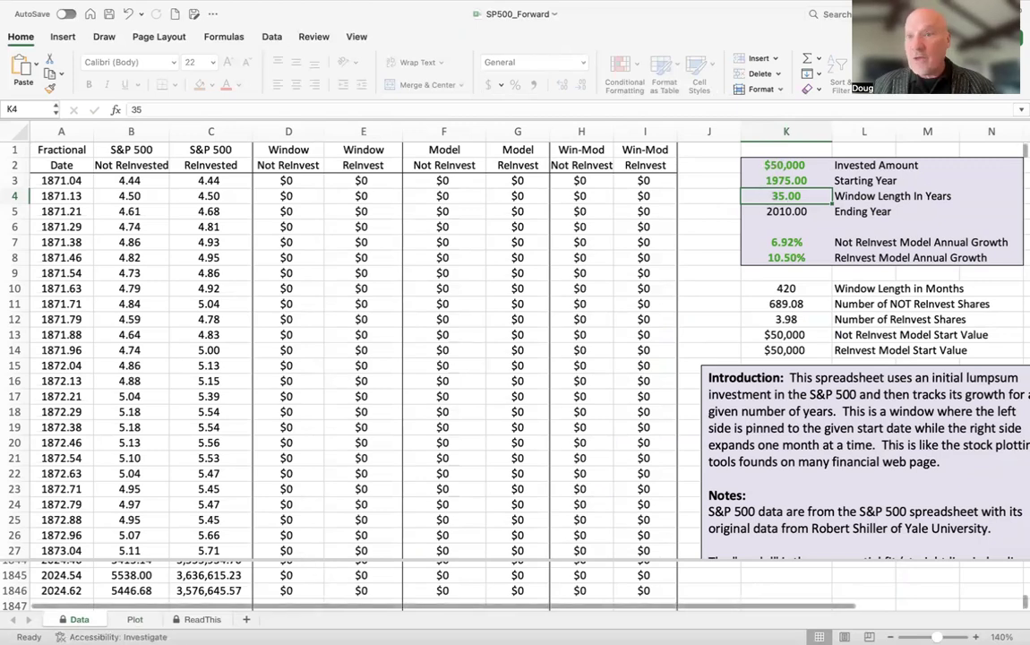
left_click(135, 619)
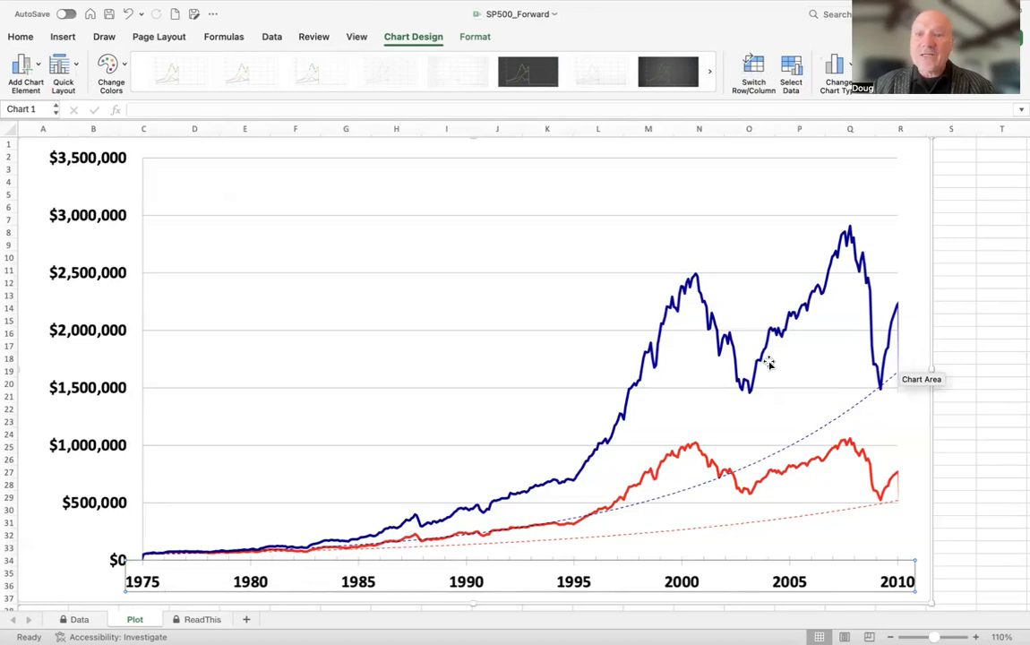
mouse_move(697, 276)
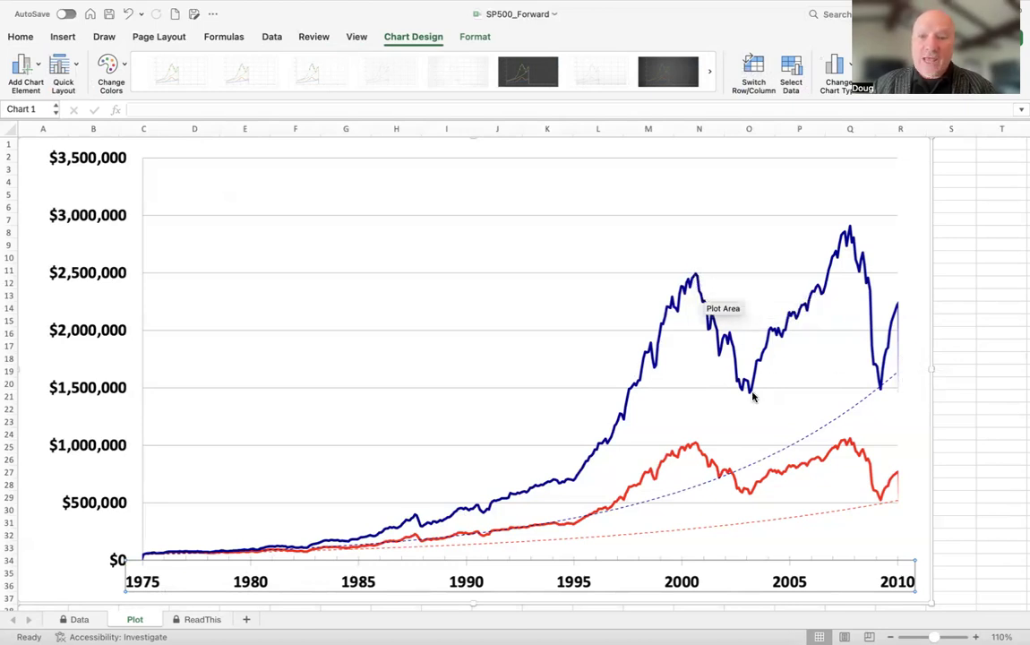